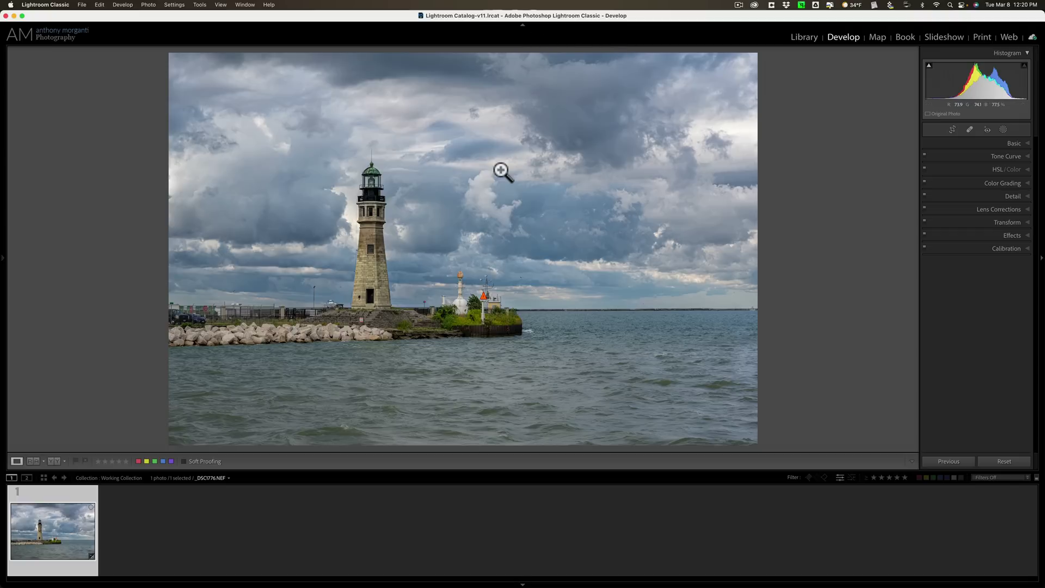
Show the Info overlay listing _DSC1776.NEF with f/8.0, ISO 64 and 70 mm on the lighthouse photo
key("i")
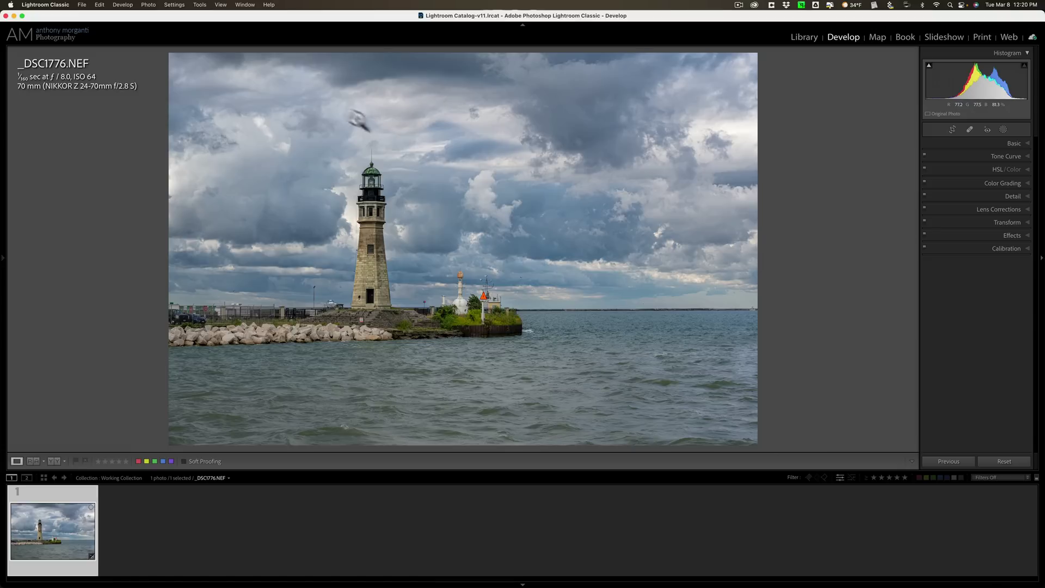
Create virtual copy _DSC1776.NEF Copy 1 and compare it with the colour original, ending on the copy
left_click(148, 5)
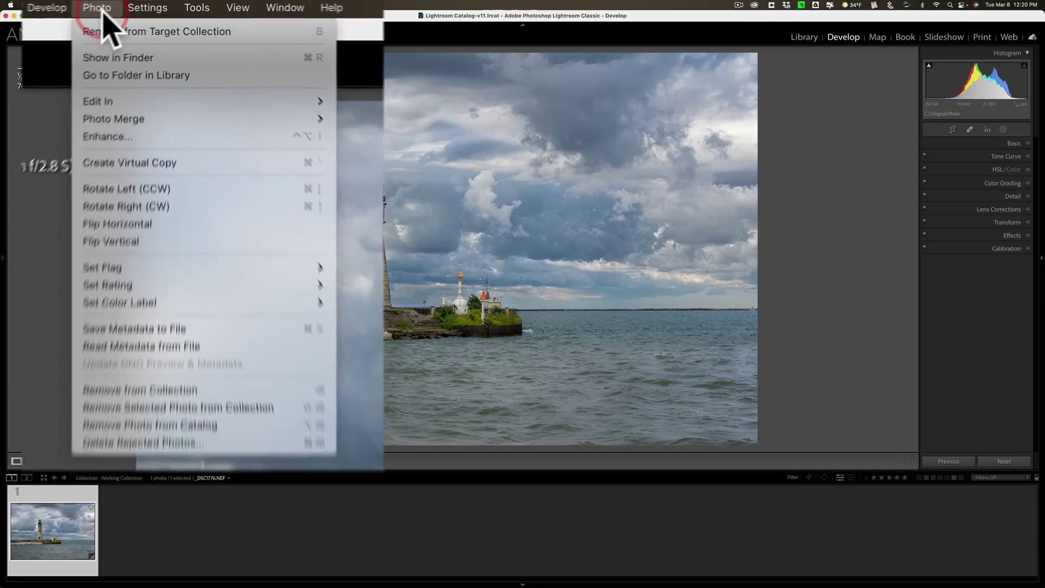
left_click(152, 167)
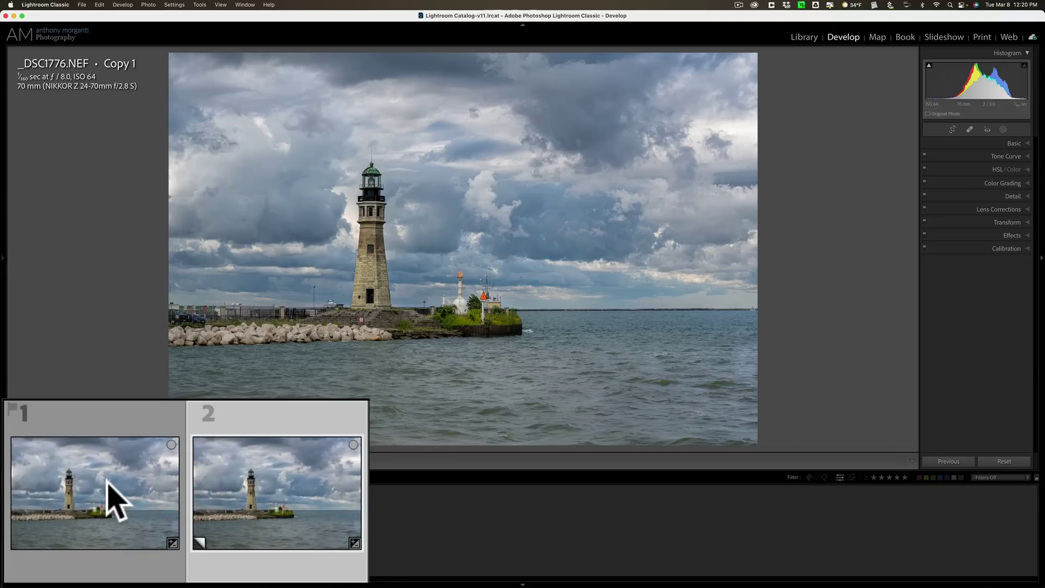
left_click(58, 527)
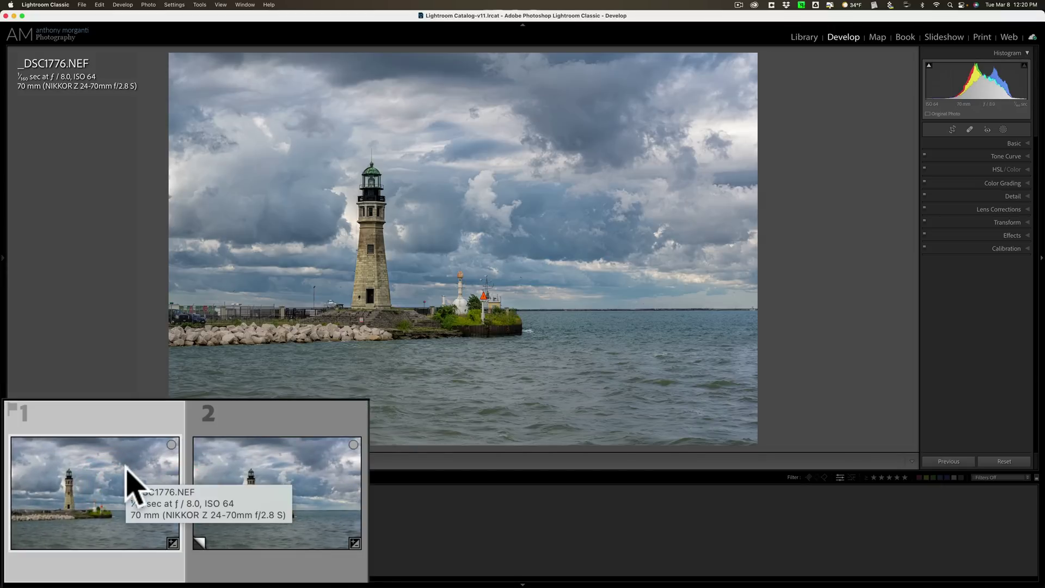
left_click(238, 468)
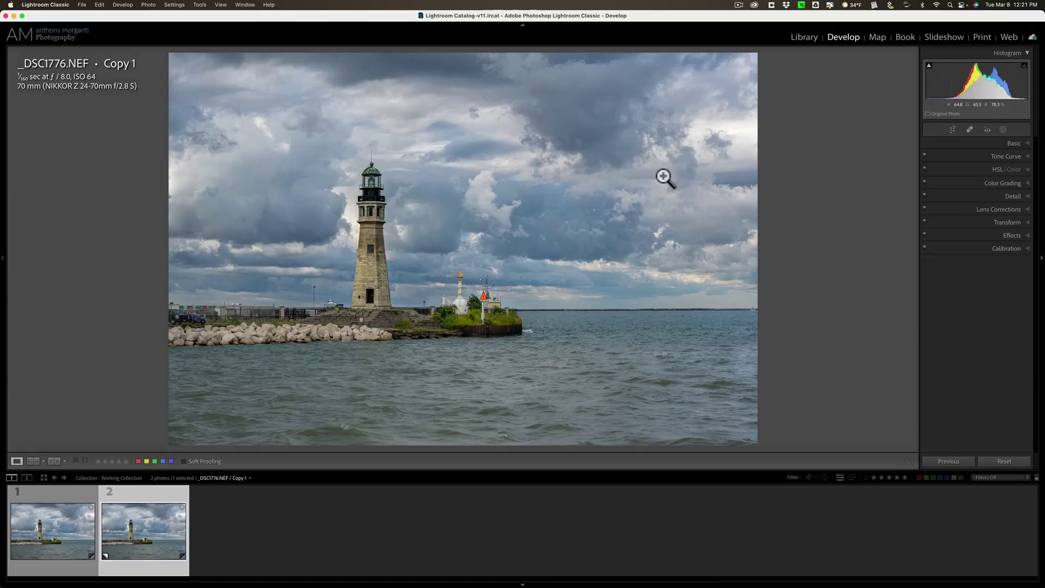
Set Copy 1's treatment to Black & White with Contrast +31, then compare it with the colour original
left_click(1006, 142)
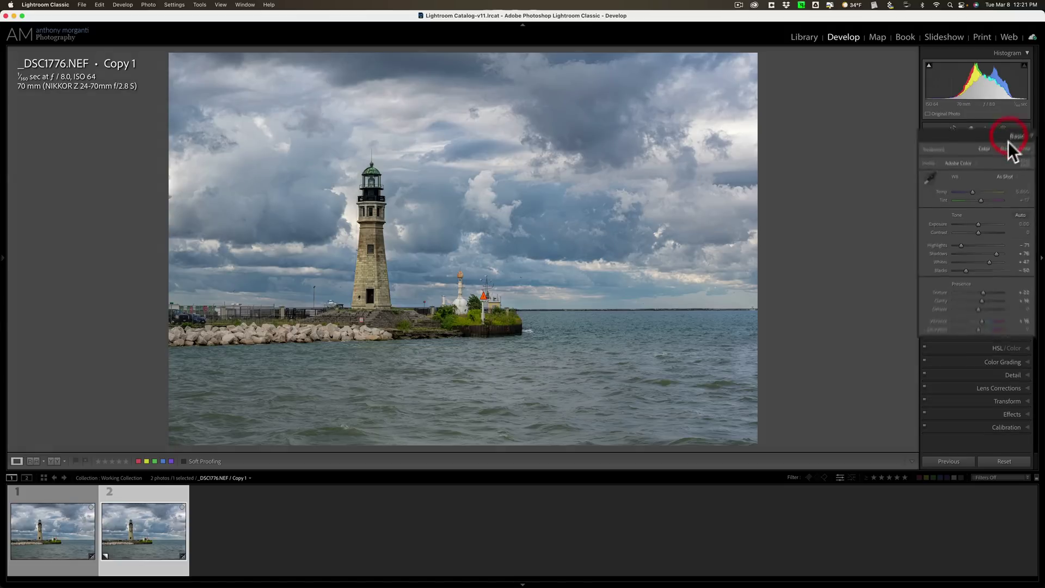
left_click(1013, 149)
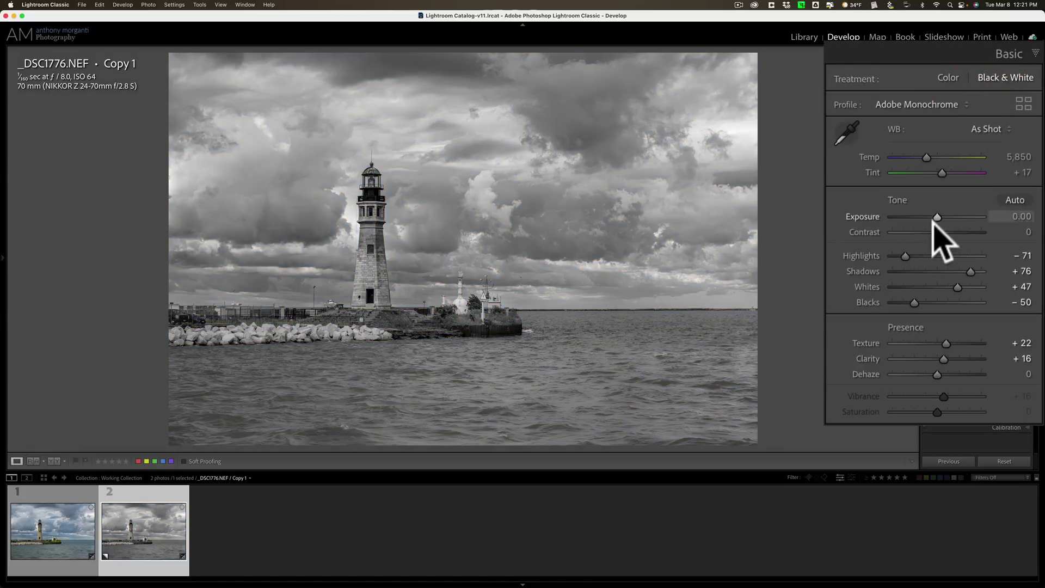
left_click_drag(978, 232, 985, 233)
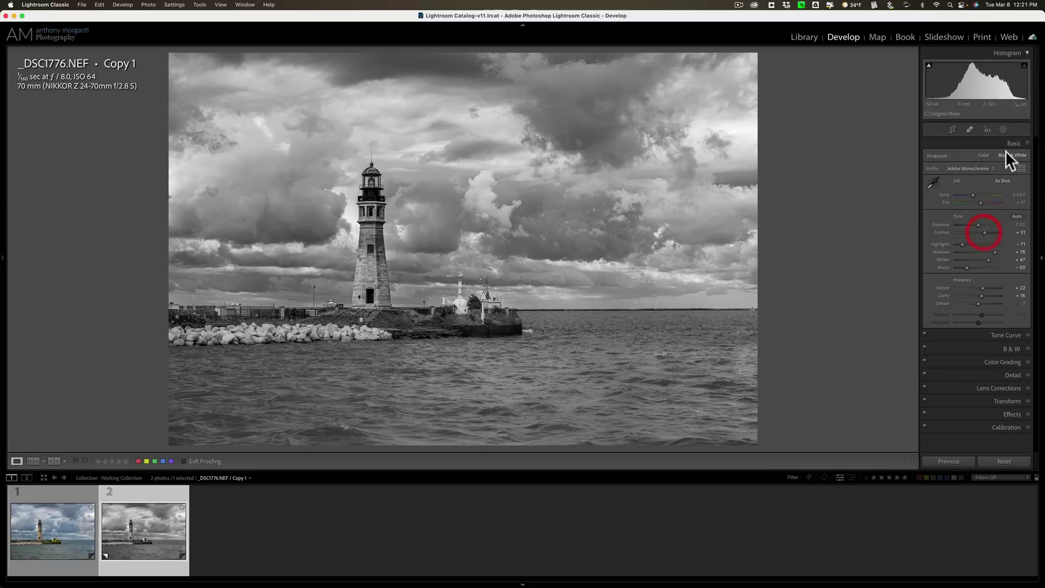
left_click(1008, 142)
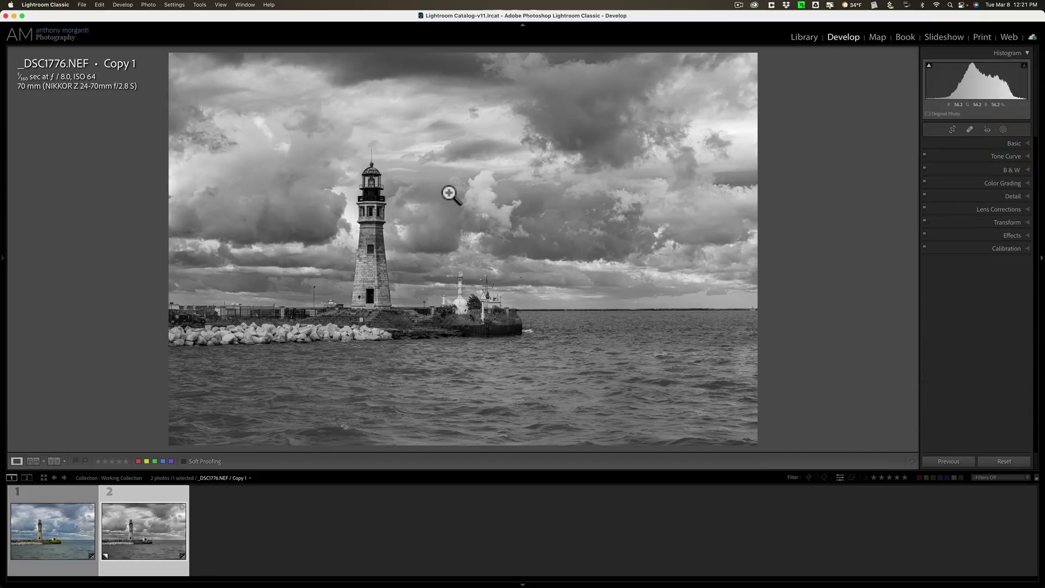
left_click(61, 527)
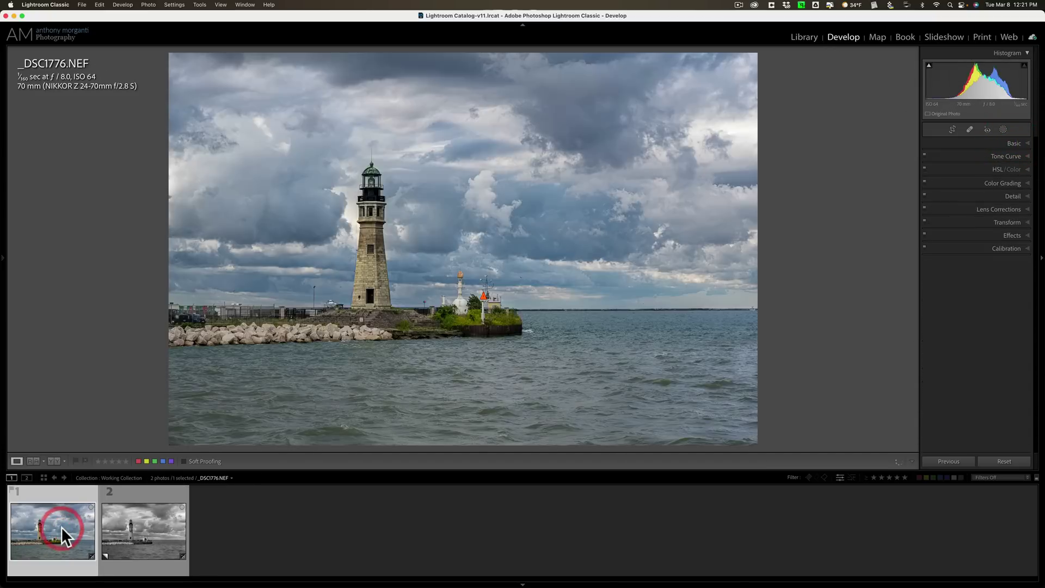
left_click(139, 533)
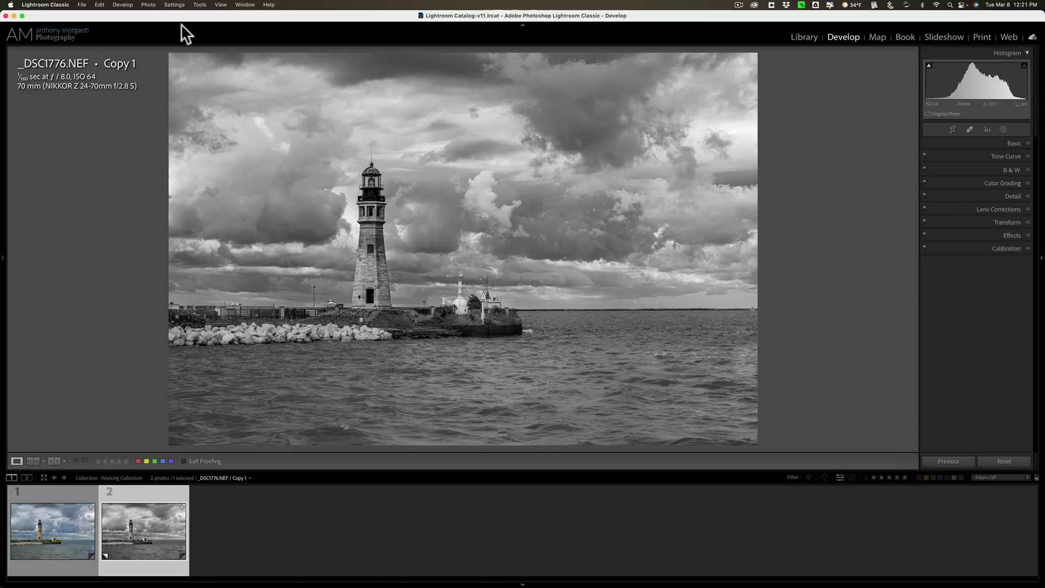
Make a virtual copy of the black-and-white version, creating _DSC1776.NEF Copy 2
right_click(467, 90)
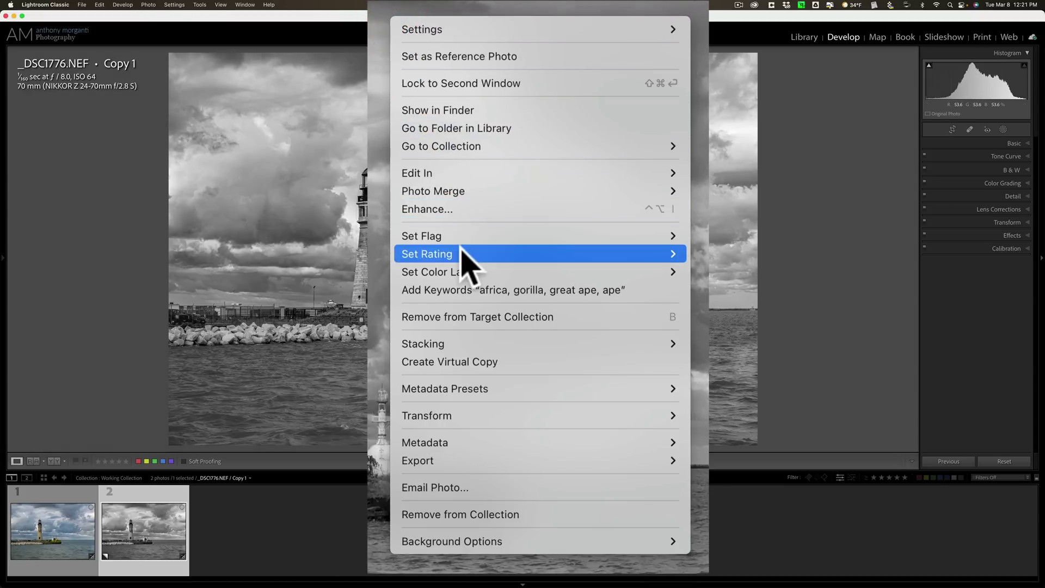
left_click(478, 361)
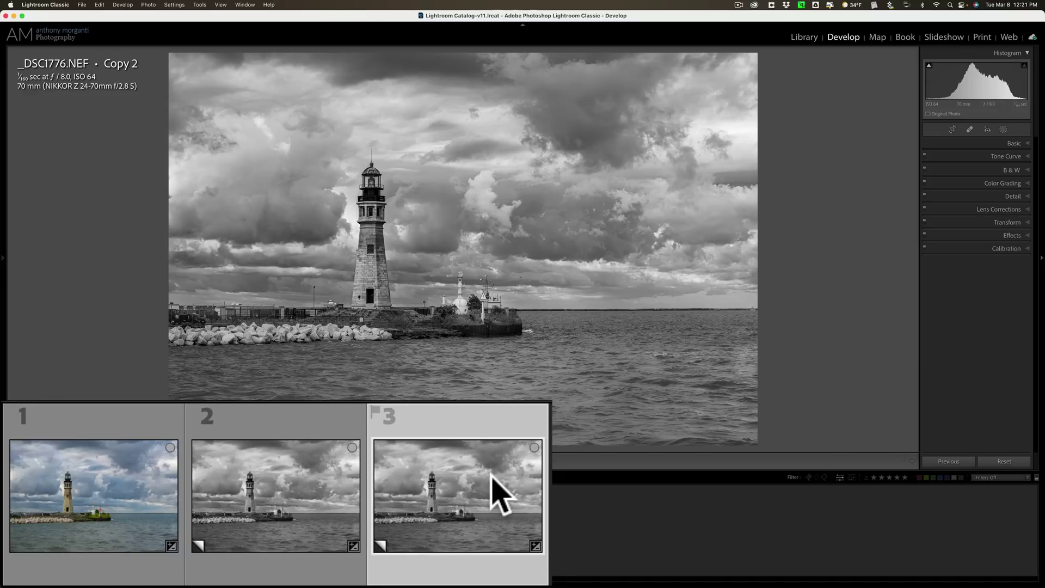
Tint Copy 2 sepia by lowering the Blue curve's top point to 228 and moving its black point to input 27
left_click(1015, 156)
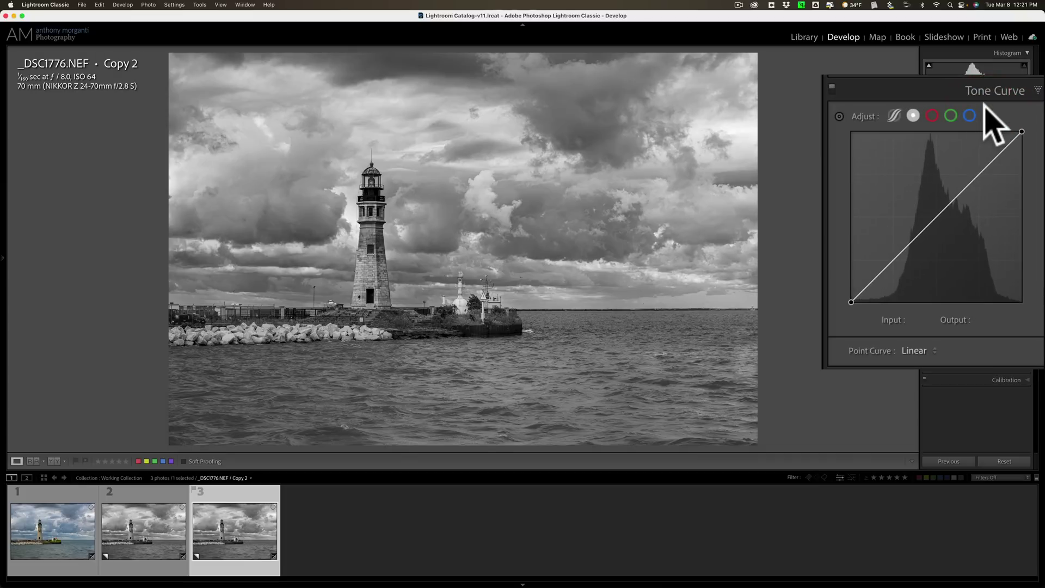
left_click(969, 115)
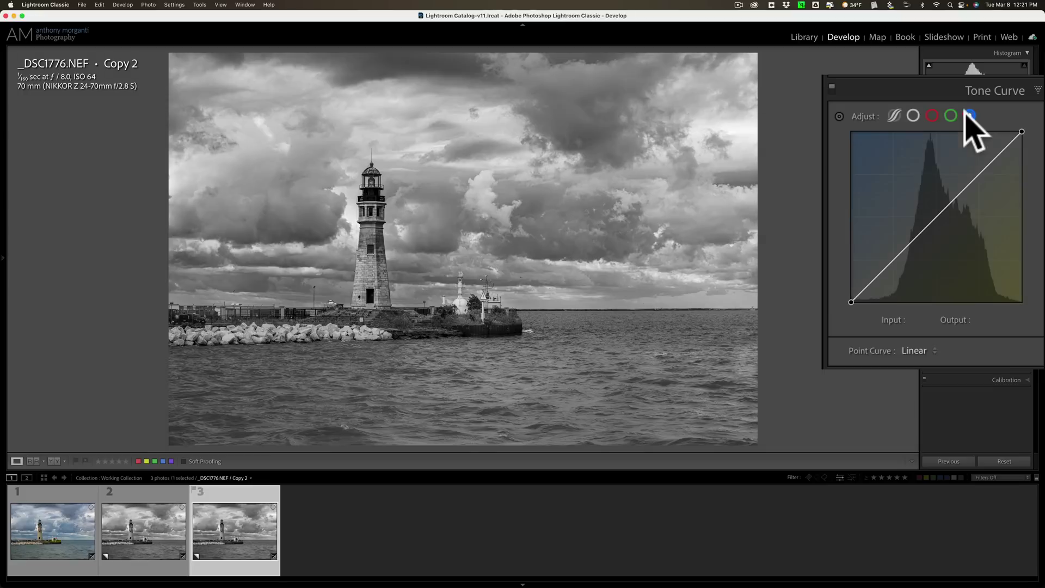
left_click_drag(1022, 130, 1013, 152)
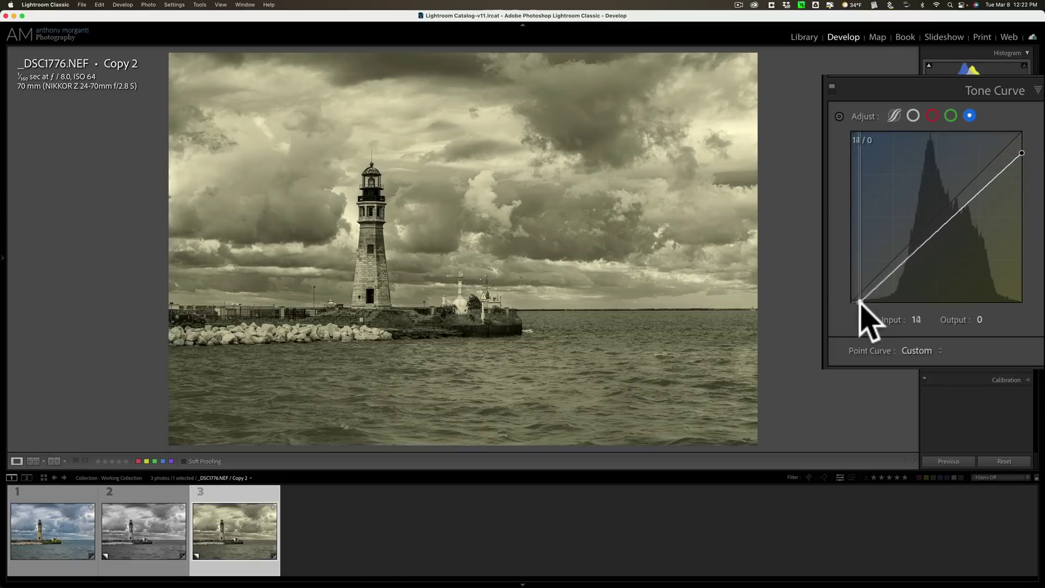
left_click_drag(860, 301, 868, 302)
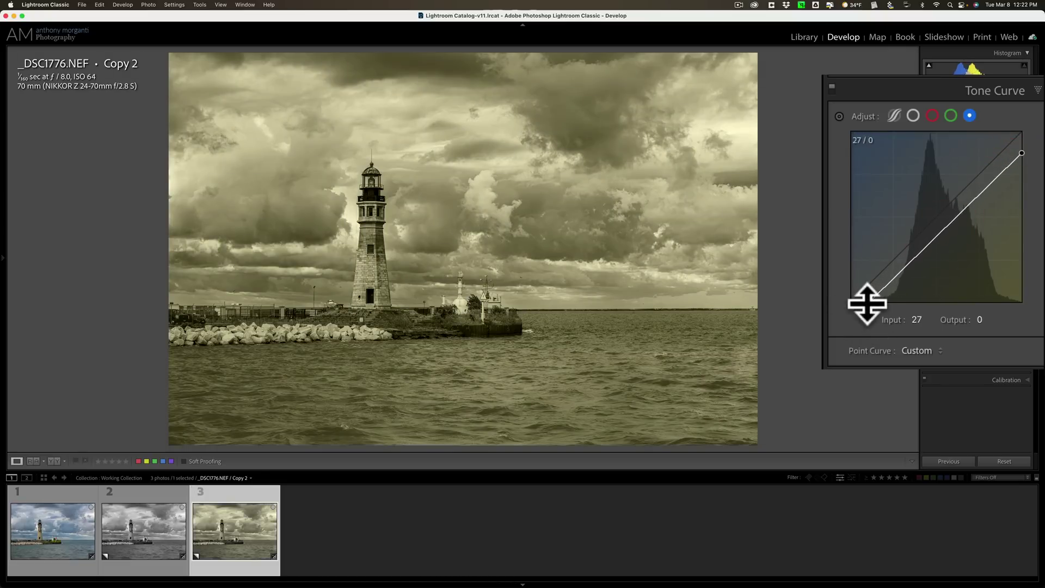
left_click(999, 91)
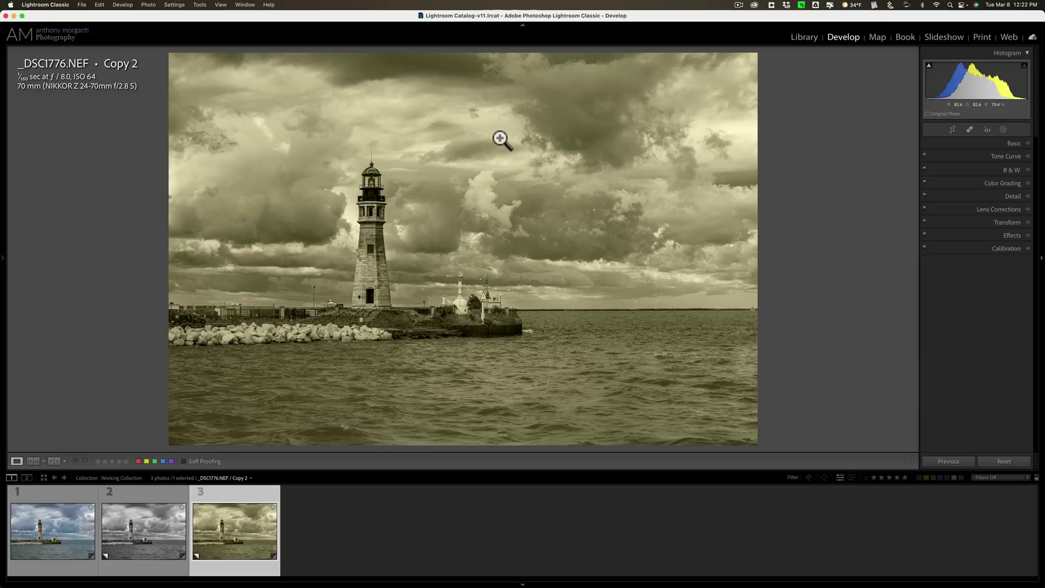
Create Copy 3 and cool it: reset the blue black point, raise its white point, and lower a midpoint
key("super")
key("super+apostrophe")
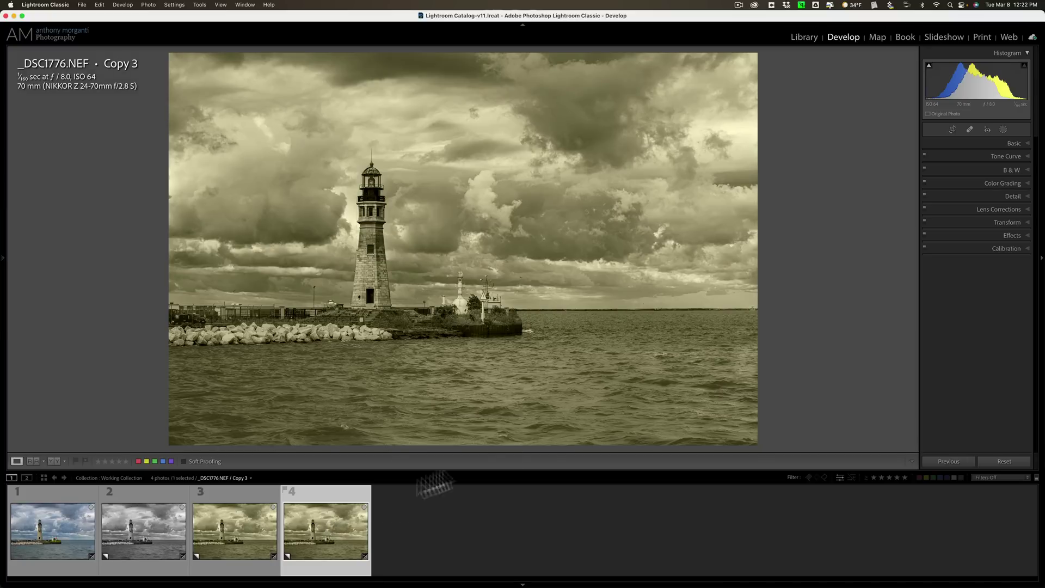
left_click(1021, 156)
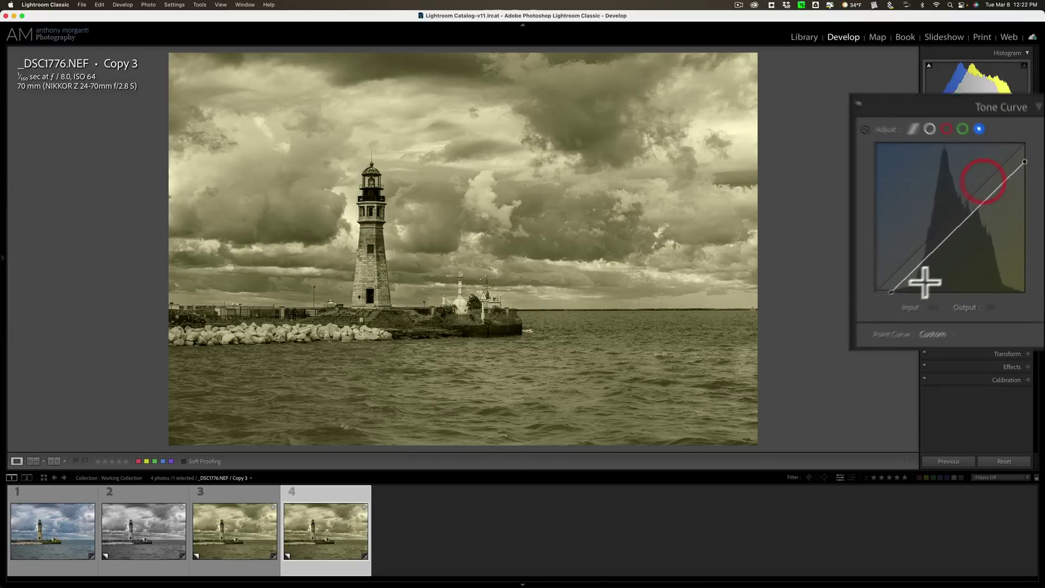
left_click_drag(867, 300, 850, 285)
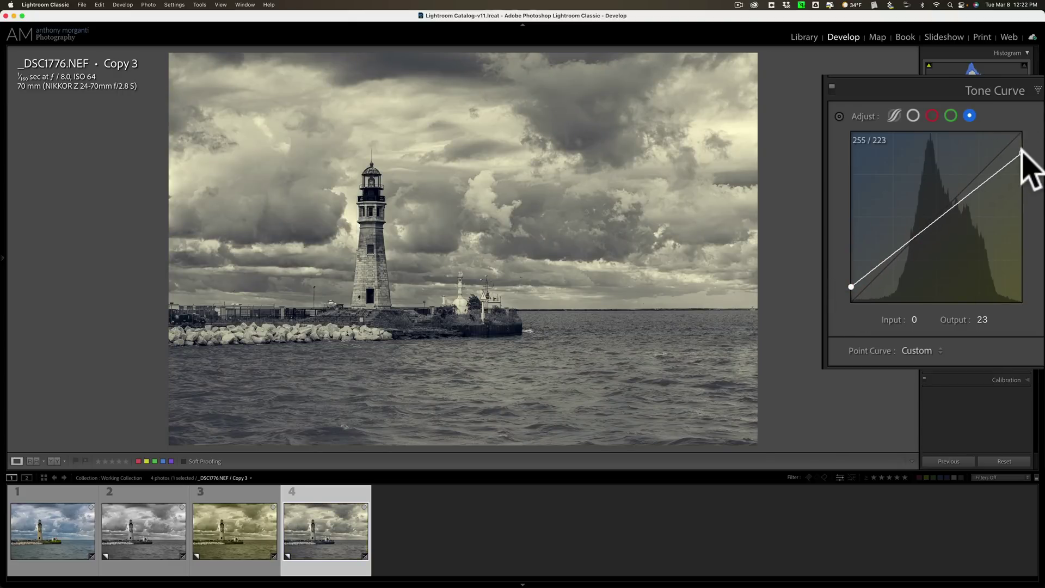
left_click_drag(1021, 147, 1014, 129)
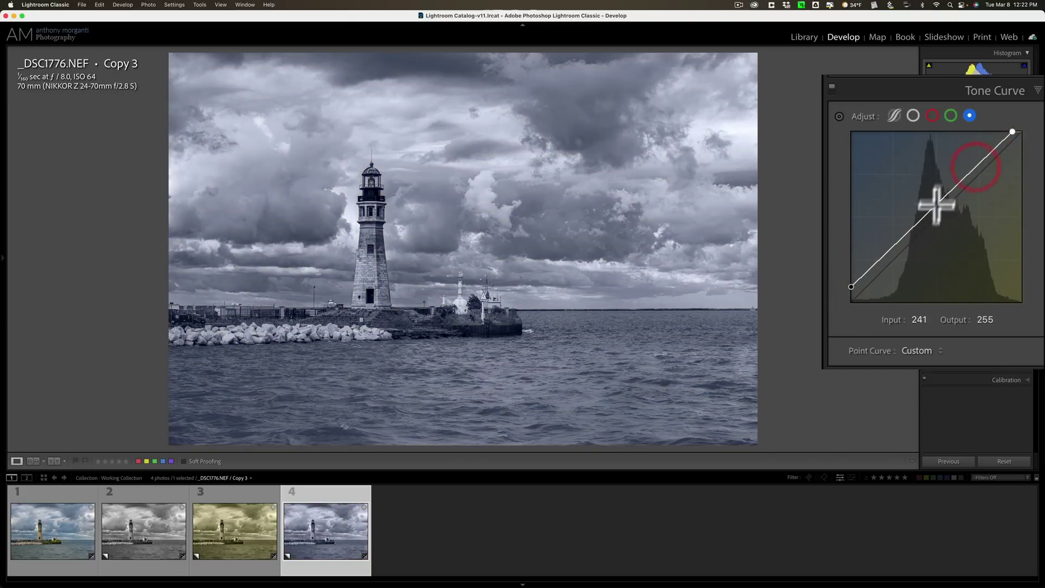
mouse_move(931, 210)
left_mouse_down()
mouse_move(945, 233)
mouse_move(943, 217)
left_mouse_up()
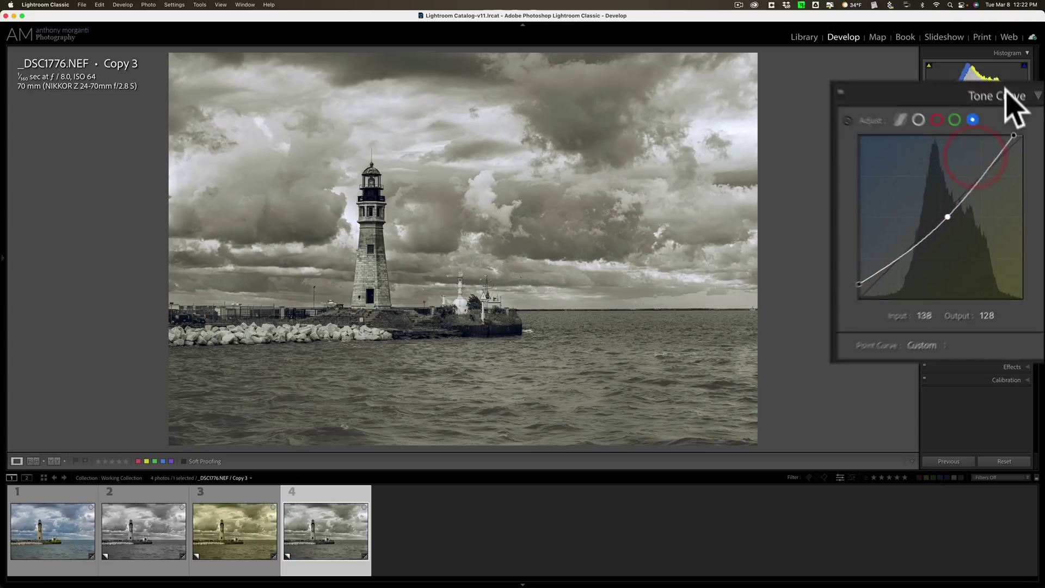
left_click(1012, 156)
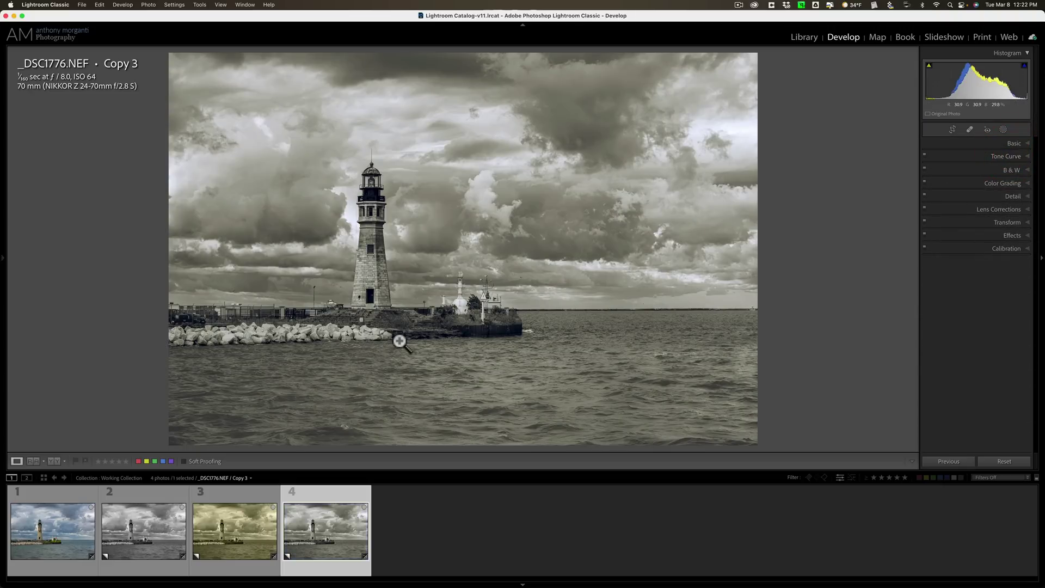
Compare the colour, black-and-white, sepia and cooler-toned versions, ending on the colour original
left_click(61, 508)
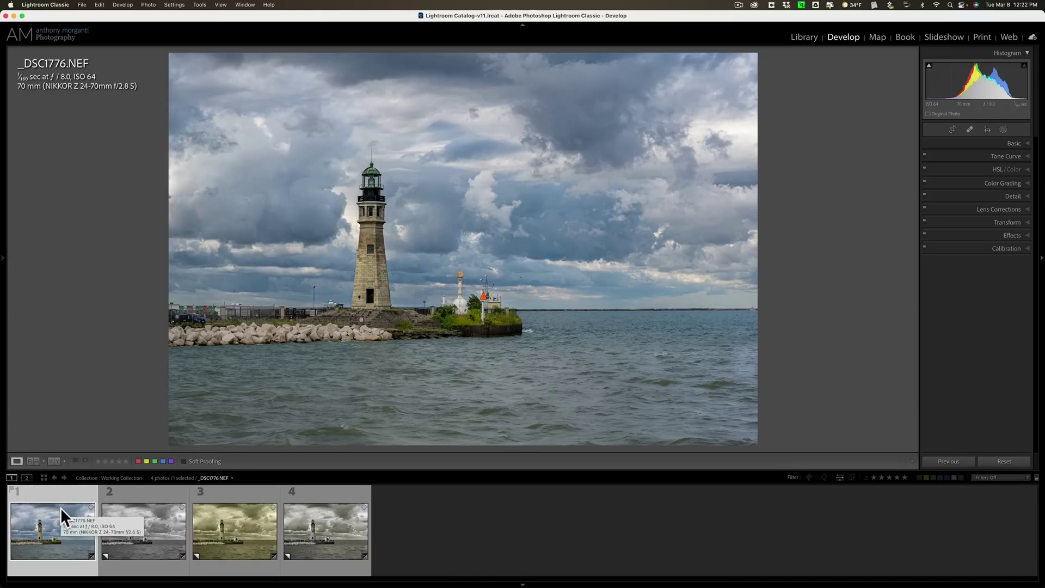
left_click(132, 526)
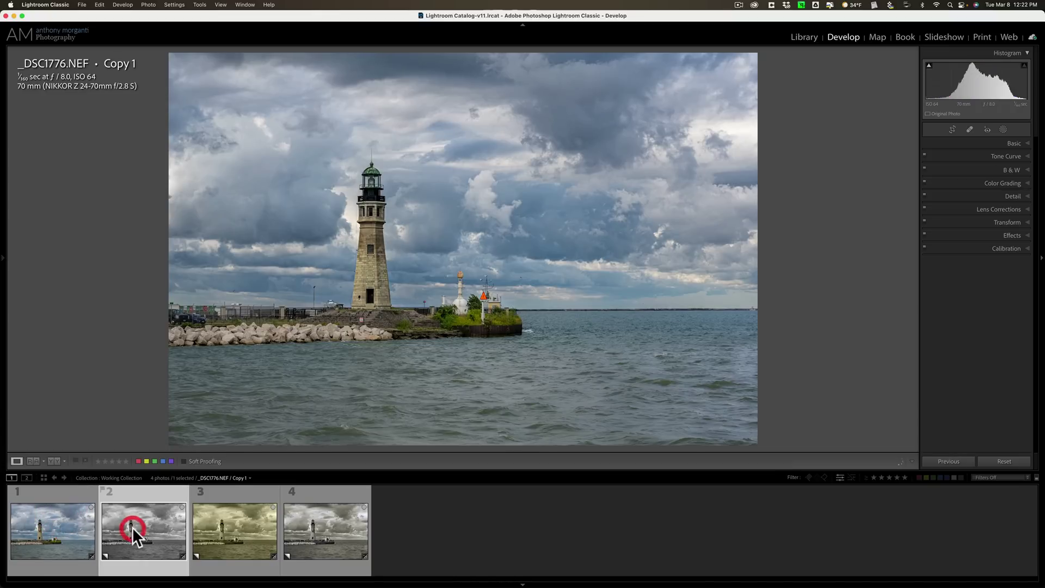
left_click(238, 531)
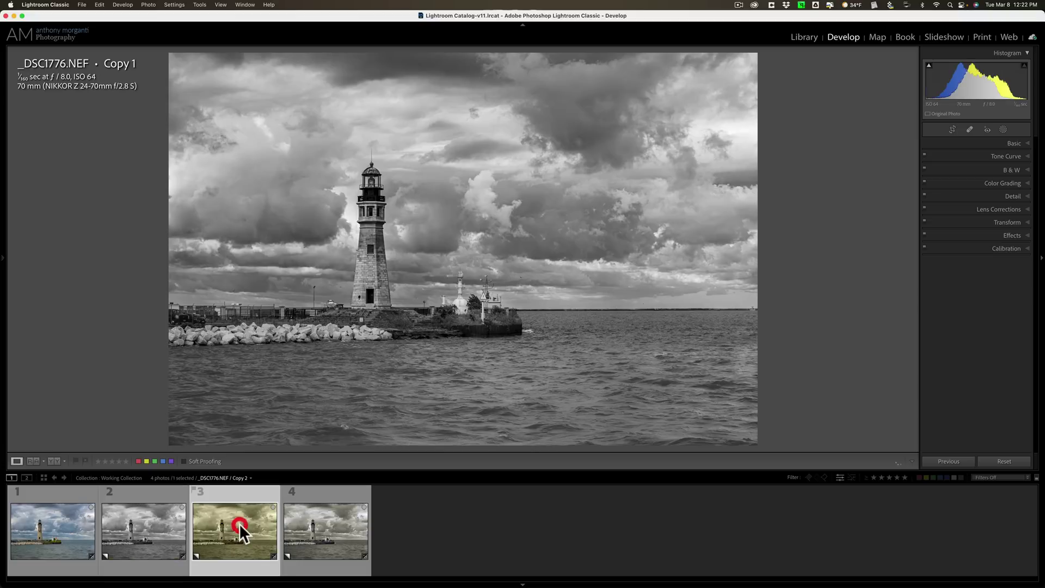
left_click(330, 524)
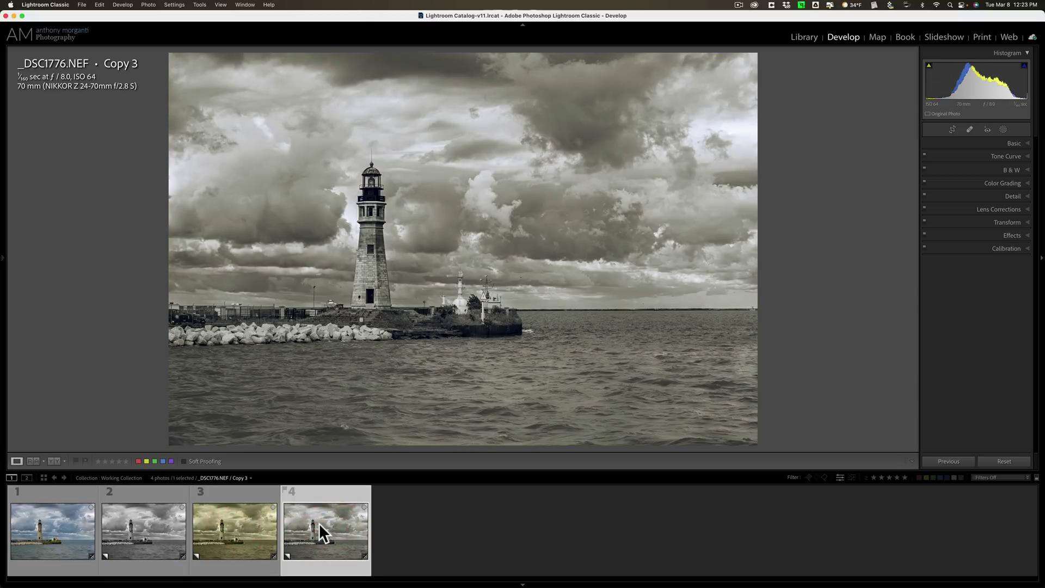
left_click(31, 528)
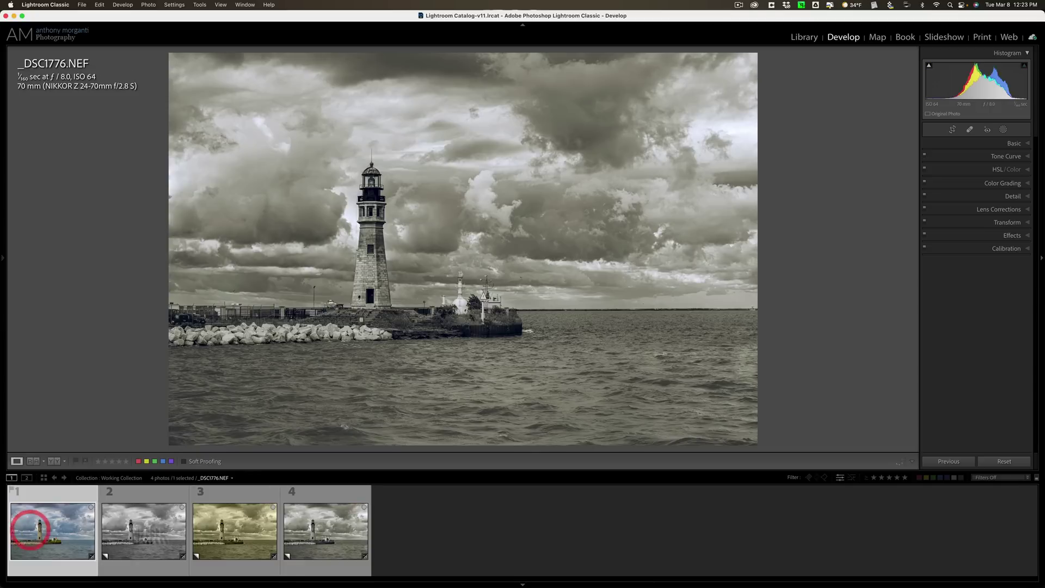
left_click(319, 524)
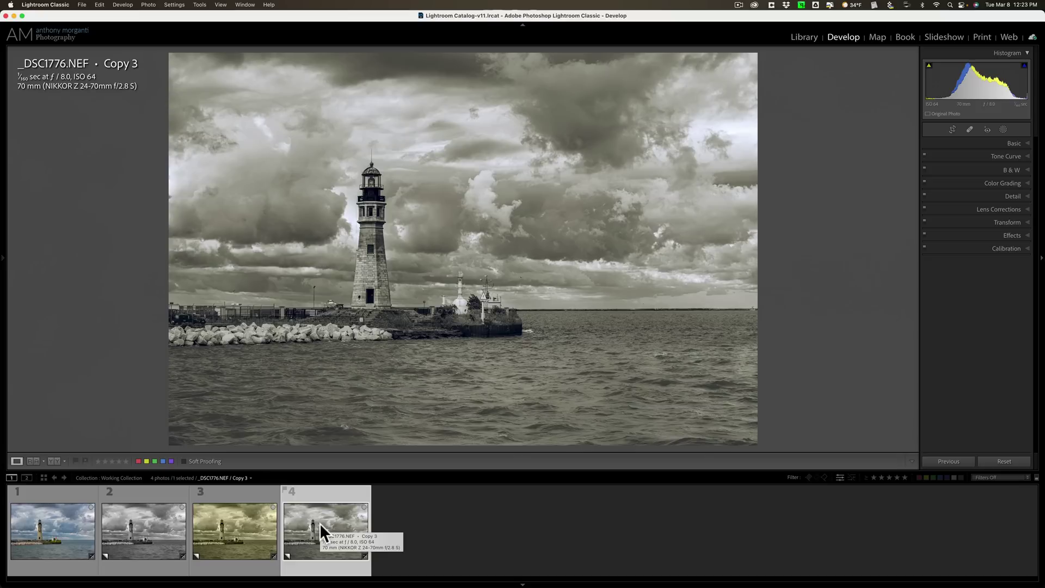
left_click(70, 518)
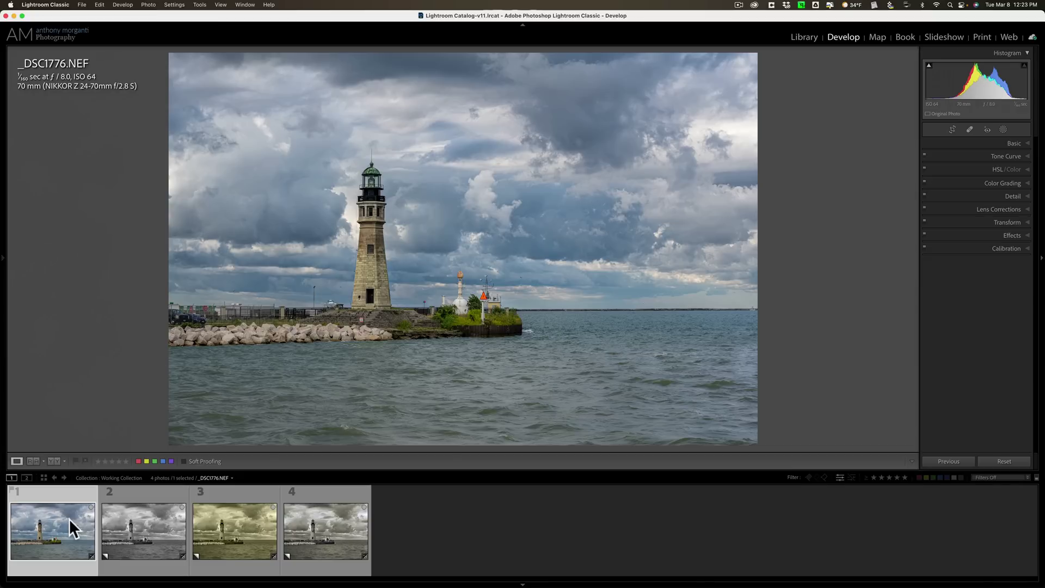
left_click(126, 521)
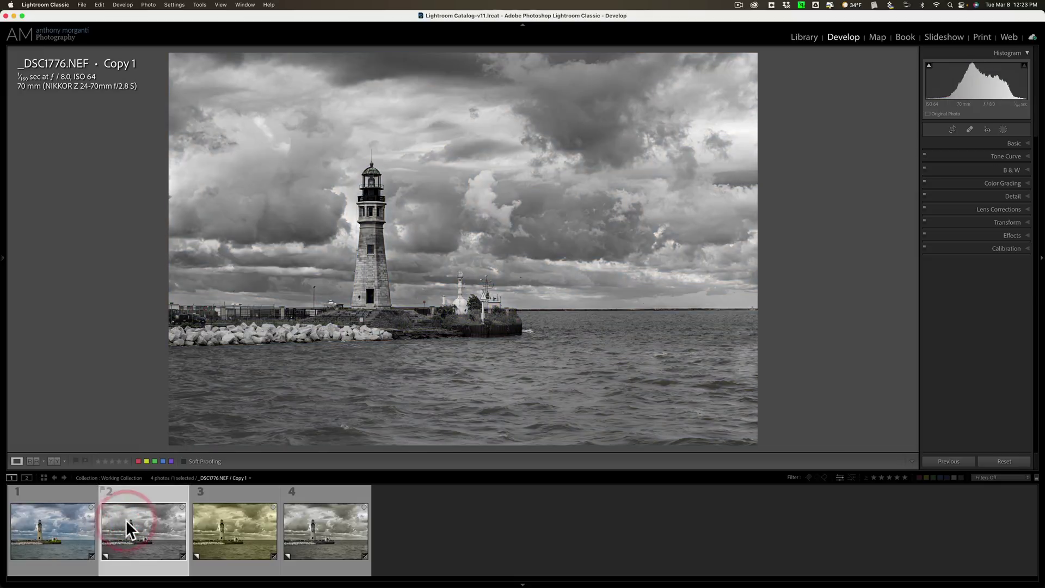
left_click(28, 518)
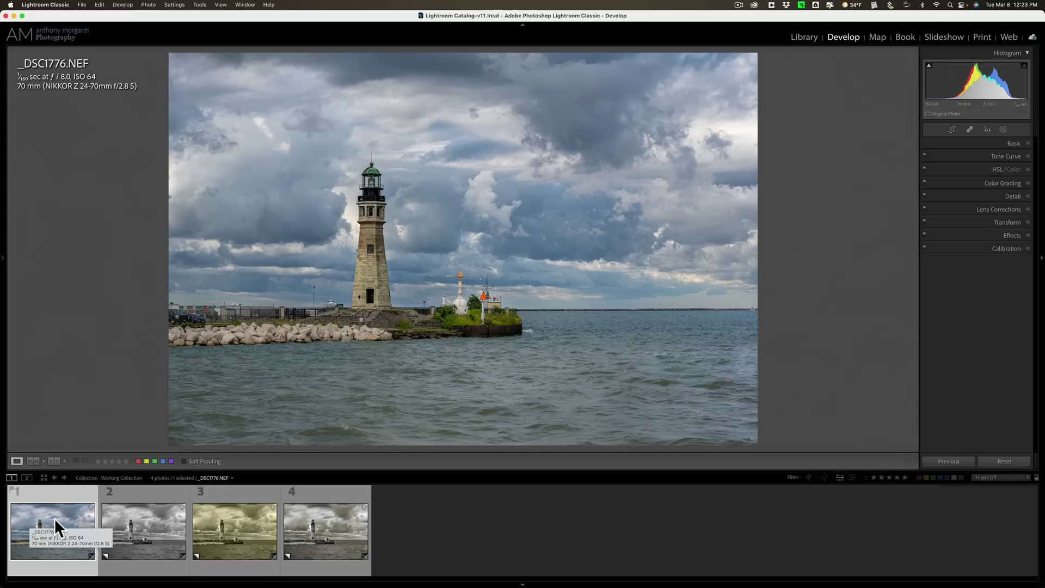
Select all four lighthouse versions and group them into a stack with the colour original on top
left_click(319, 521, "shift")
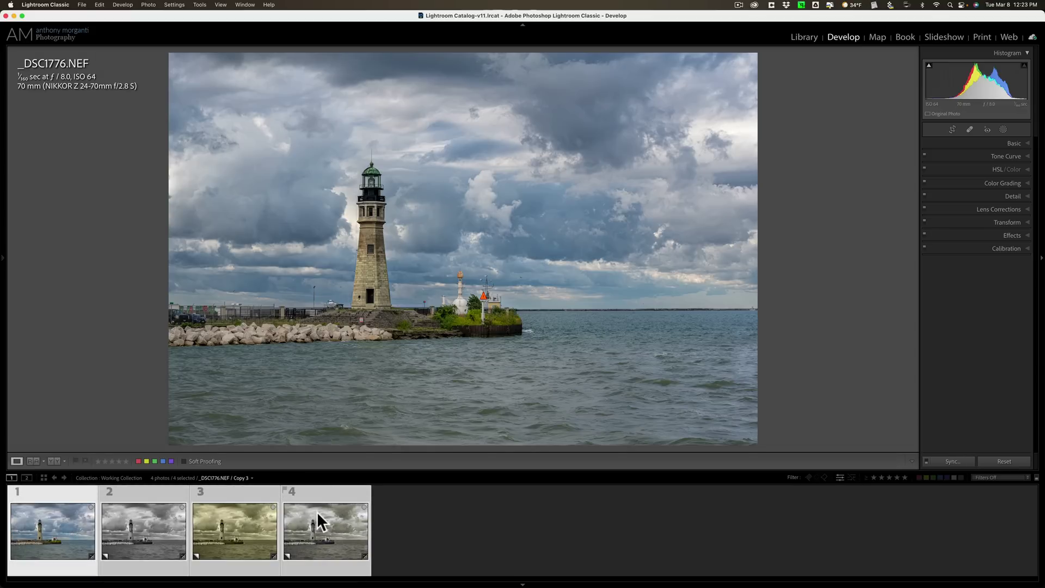
right_click(317, 512)
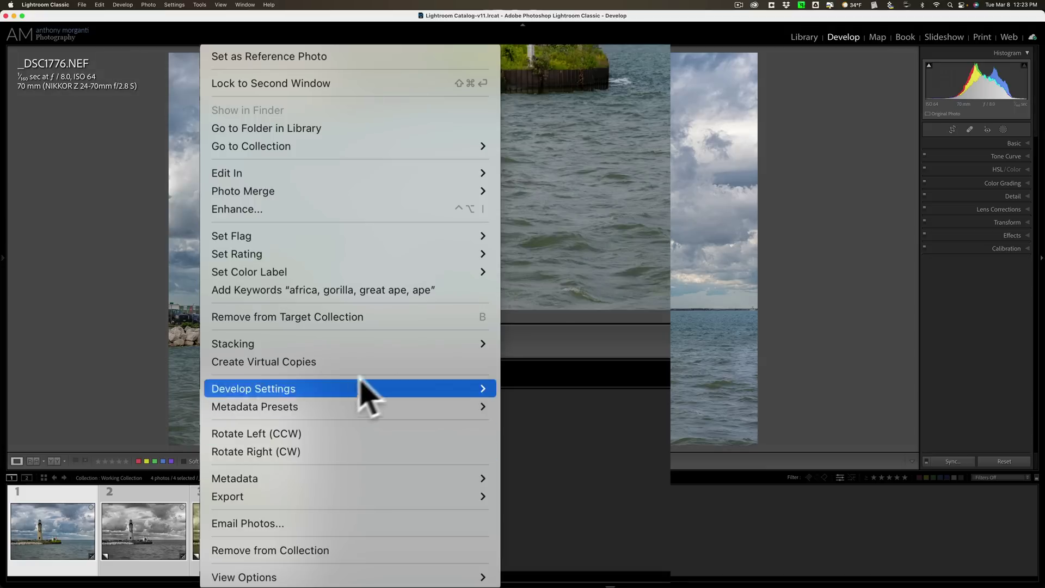
mouse_move(435, 345)
left_click(524, 345)
left_click(481, 461)
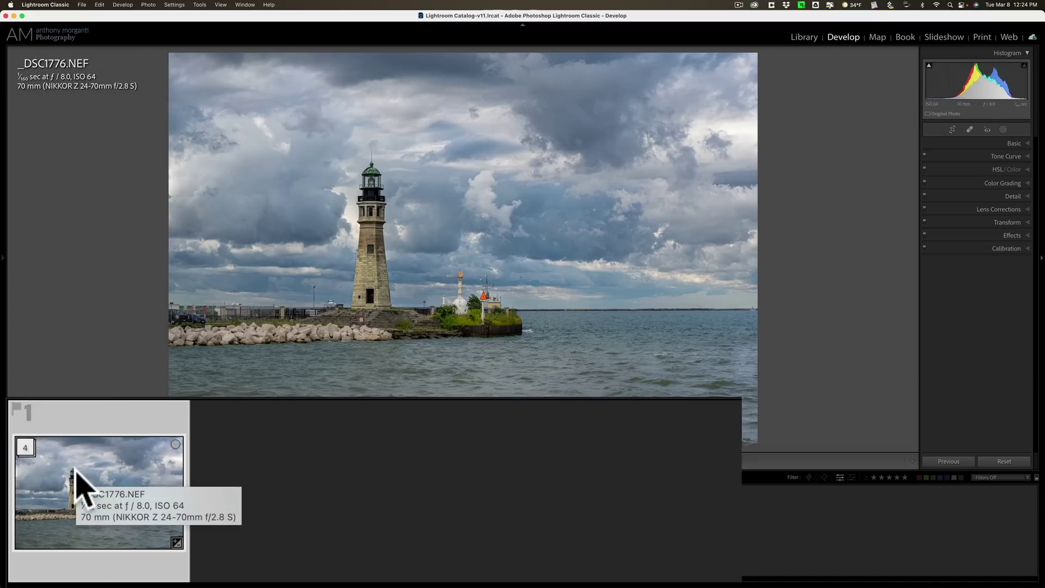
Expand the stack of 4 and step through Copy 1, Copy 2 and Copy 3, ending on the colour original
left_click(28, 449)
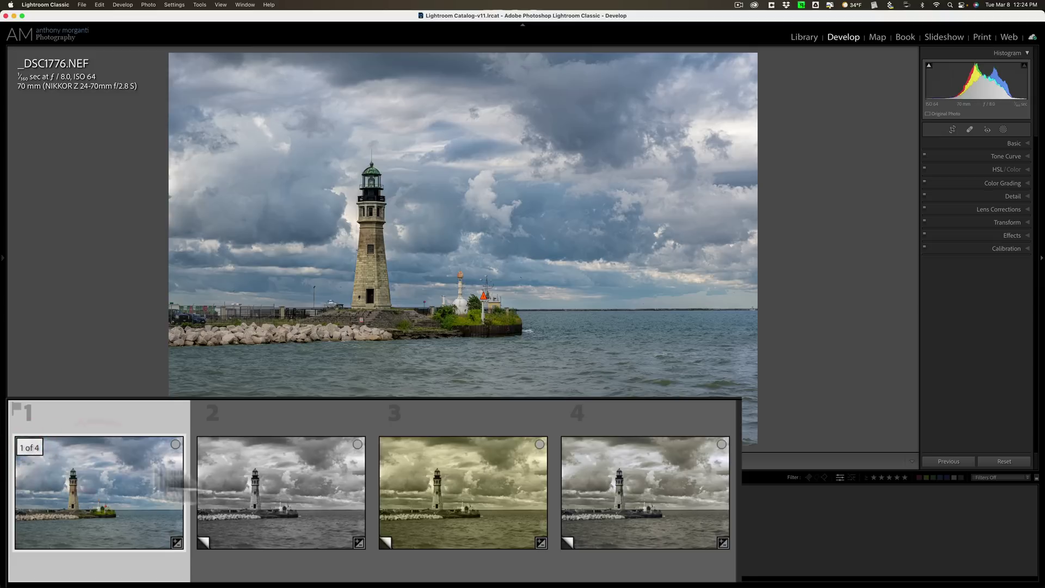
left_click(248, 474)
left_click(468, 480)
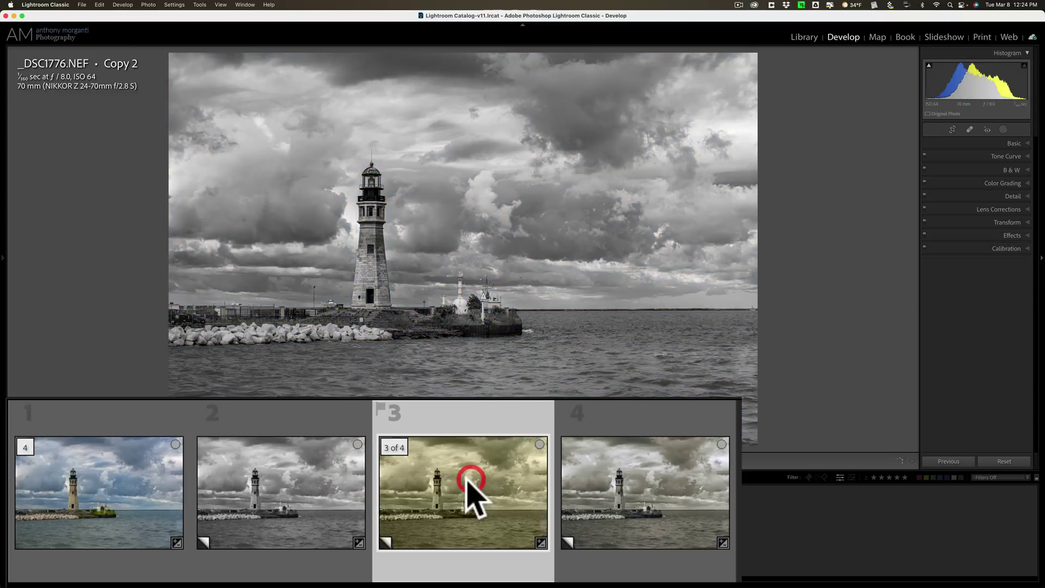
left_click(301, 527)
left_click(229, 524)
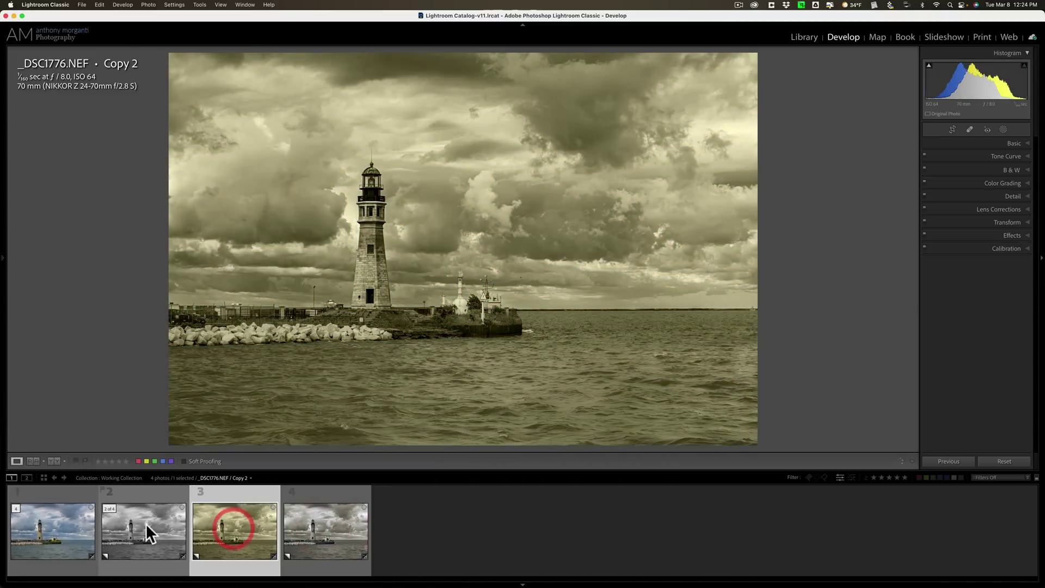
left_click(145, 526)
left_click(57, 522)
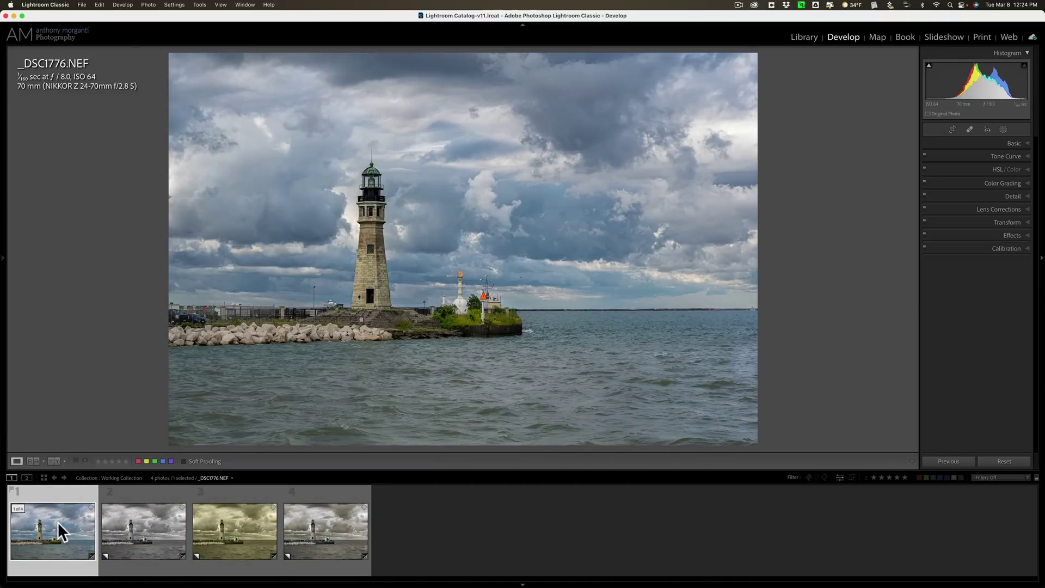